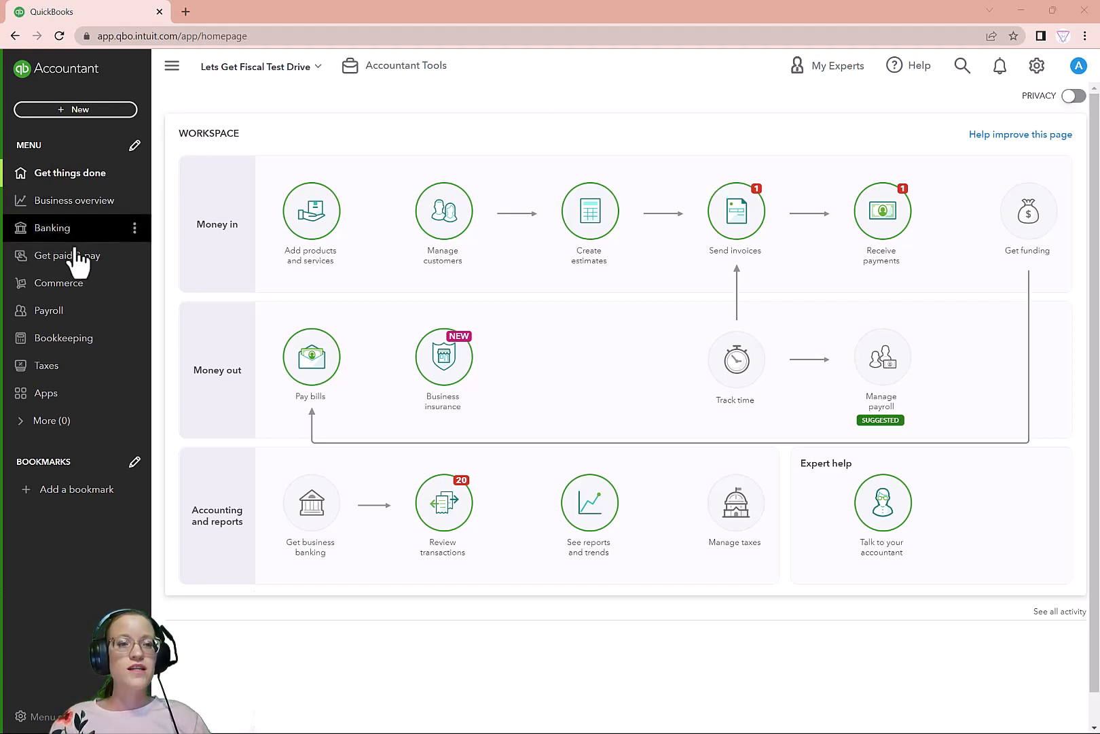
- Open the Products and Services list under Get paid & pay and start a new non-inventory item
{"action": "left_click", "coordinate": [109, 262]}
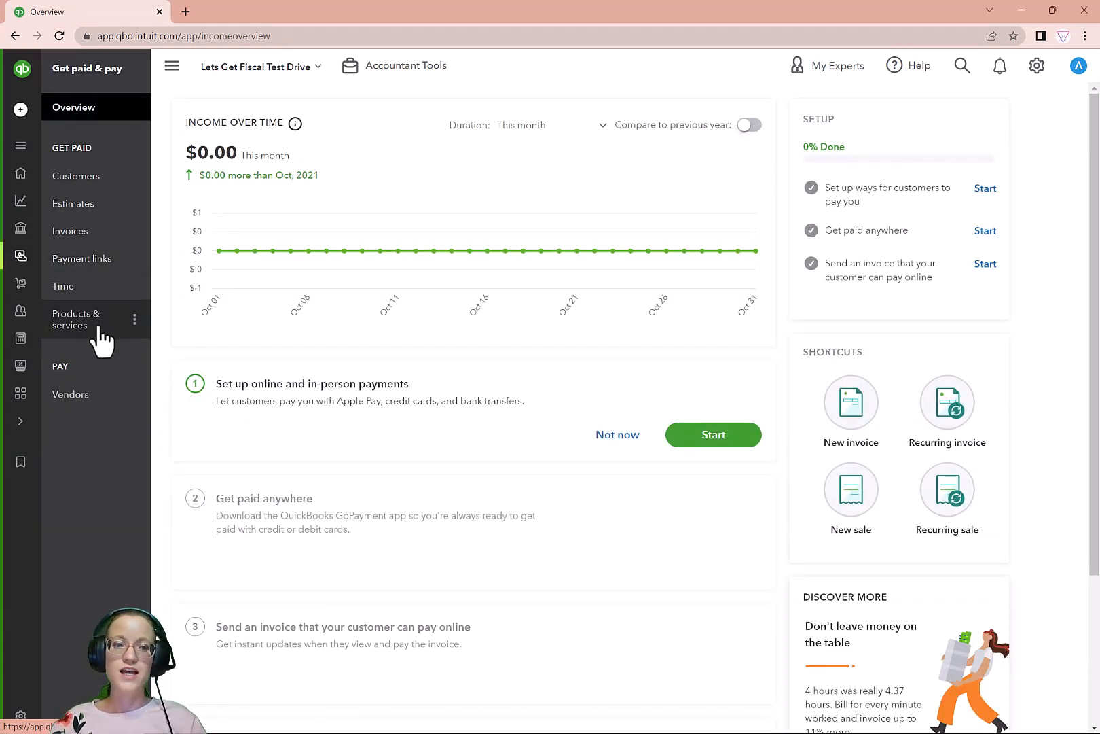
{"action": "left_click", "coordinate": [102, 339]}
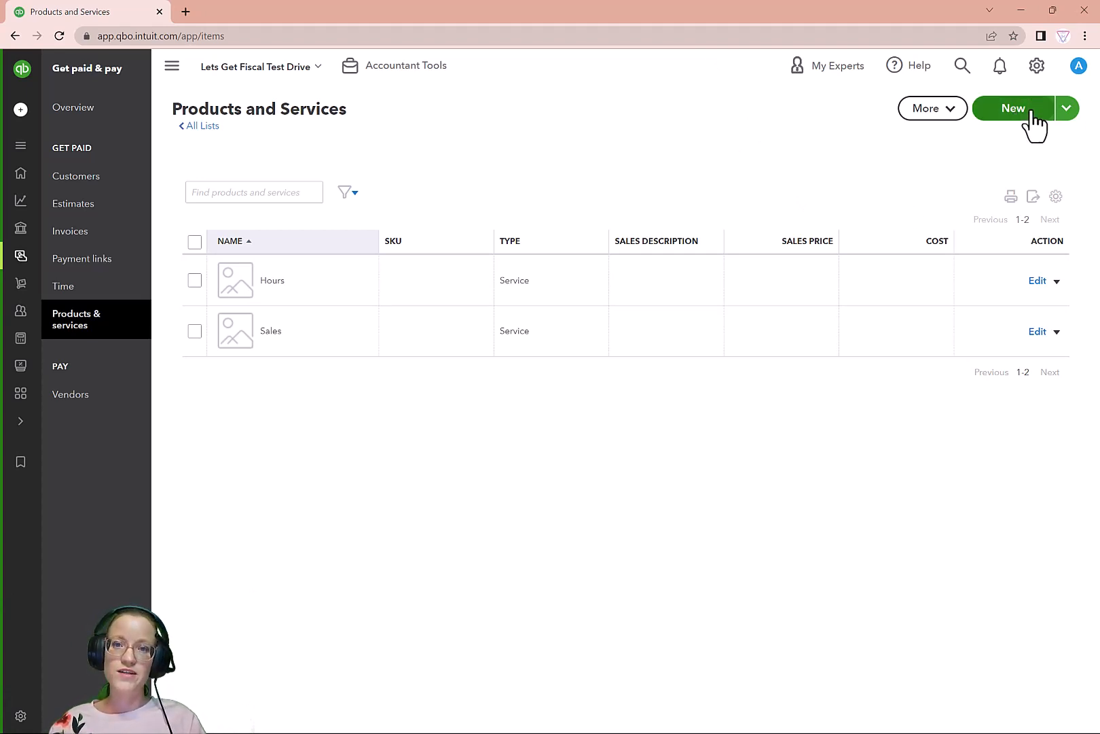
{"action": "left_click", "coordinate": [1013, 109]}
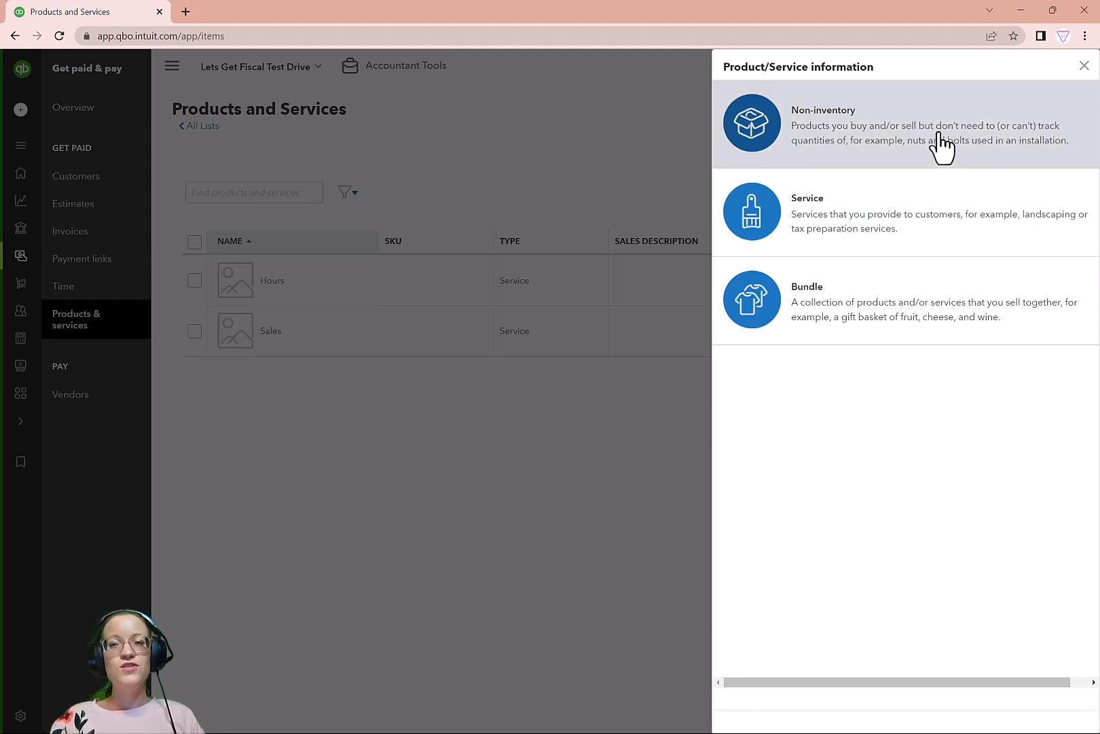
{"action": "left_click", "coordinate": [937, 143]}
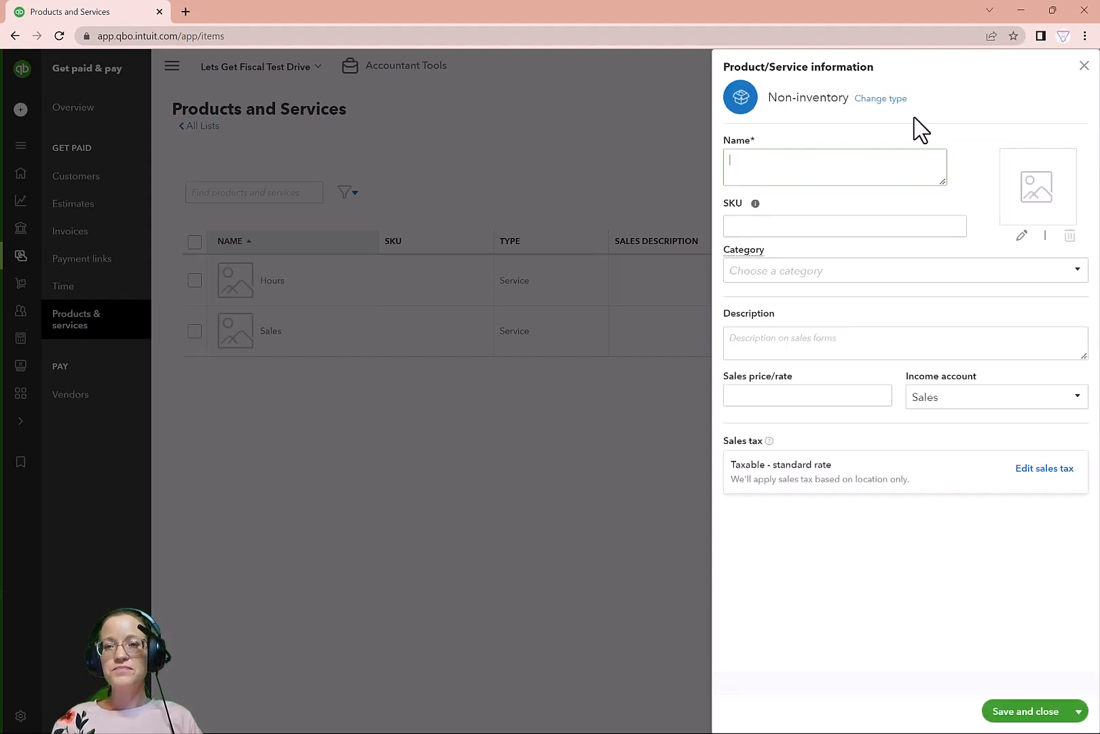
- Name the item Coffee Cup and copy the same text into its sales description
{"action": "type", "text": "Cof"}
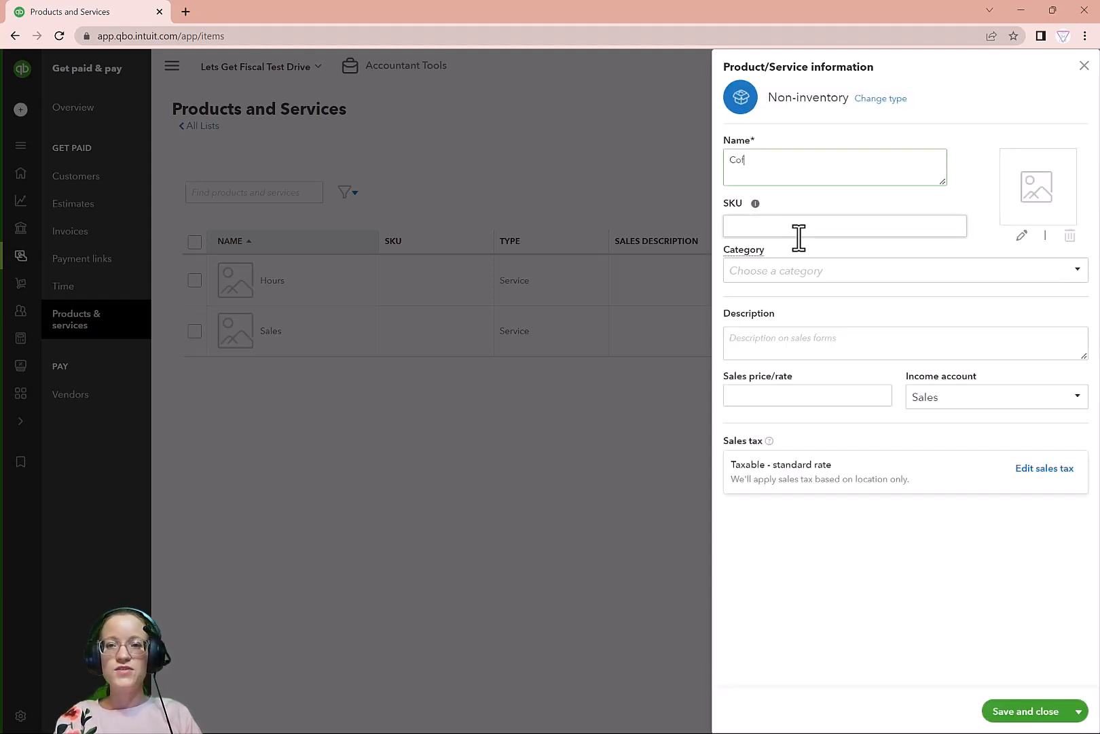
{"action": "type", "text": "fee Cup"}
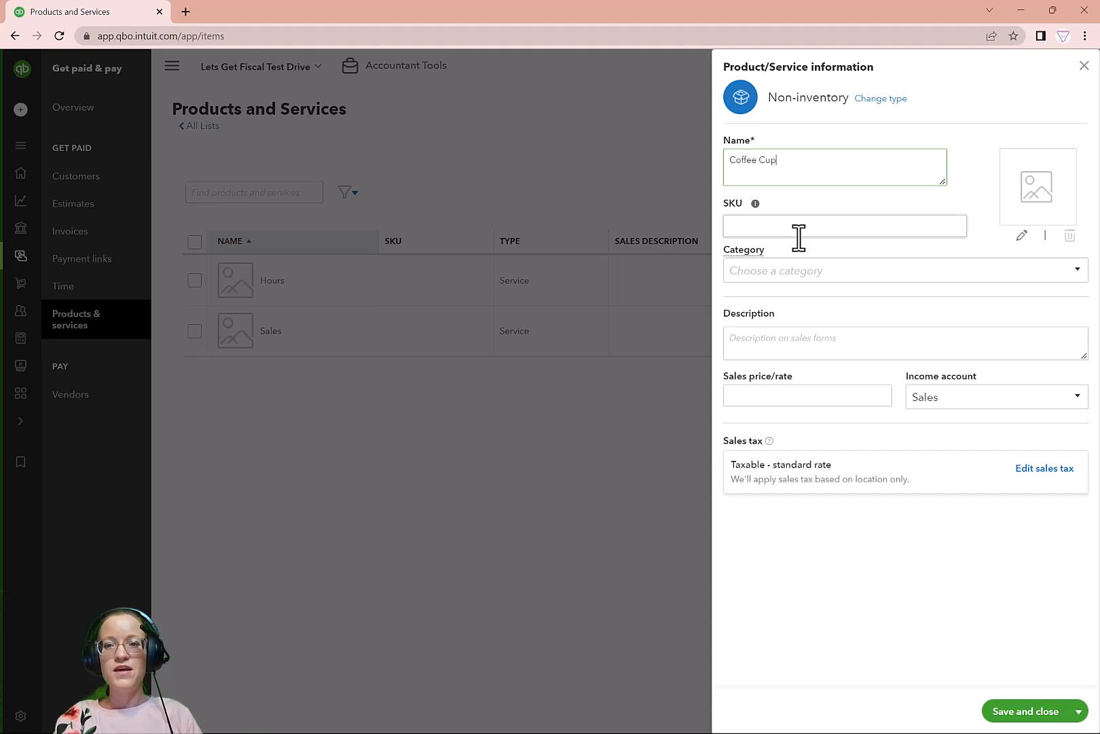
{"action": "key", "text": "ctrl+a"}
{"action": "key", "text": "ctrl+c"}
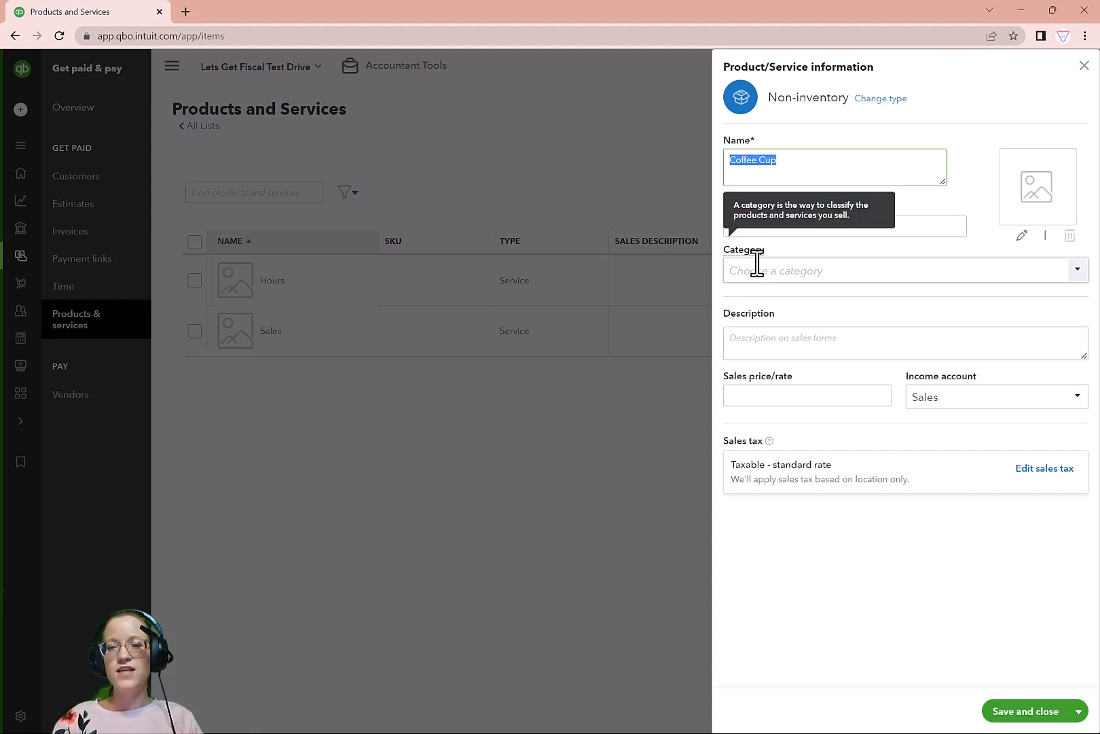
{"action": "left_click", "coordinate": [817, 337]}
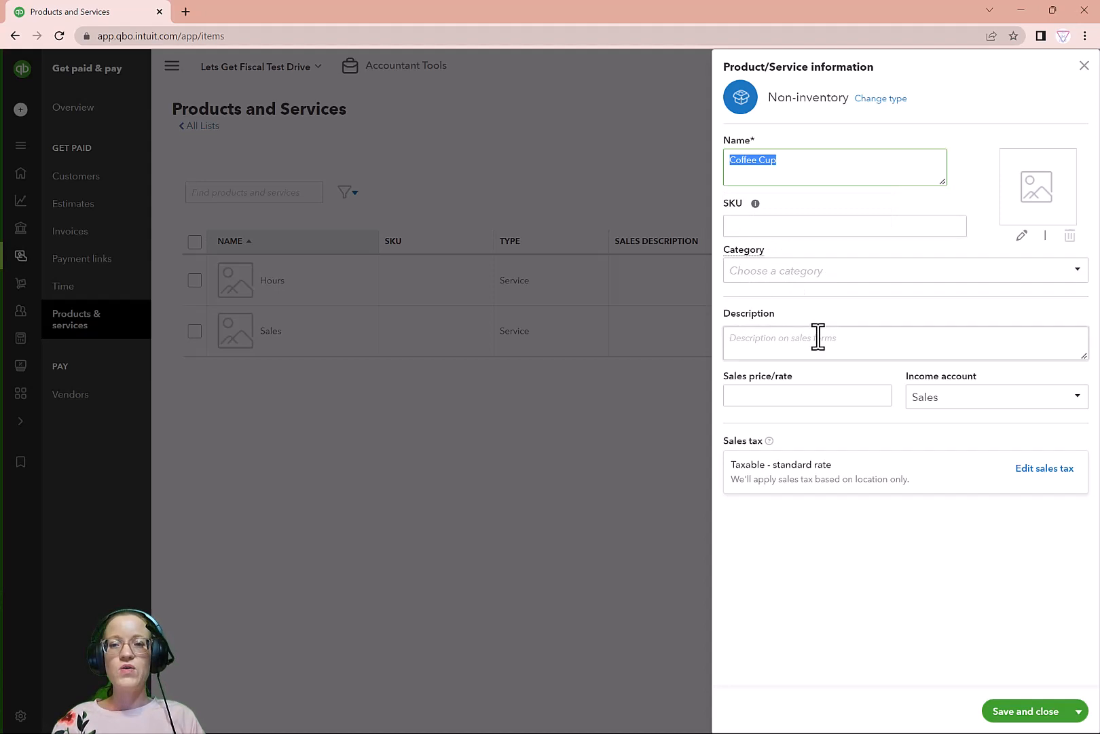
{"action": "key", "text": "ctrl+v"}
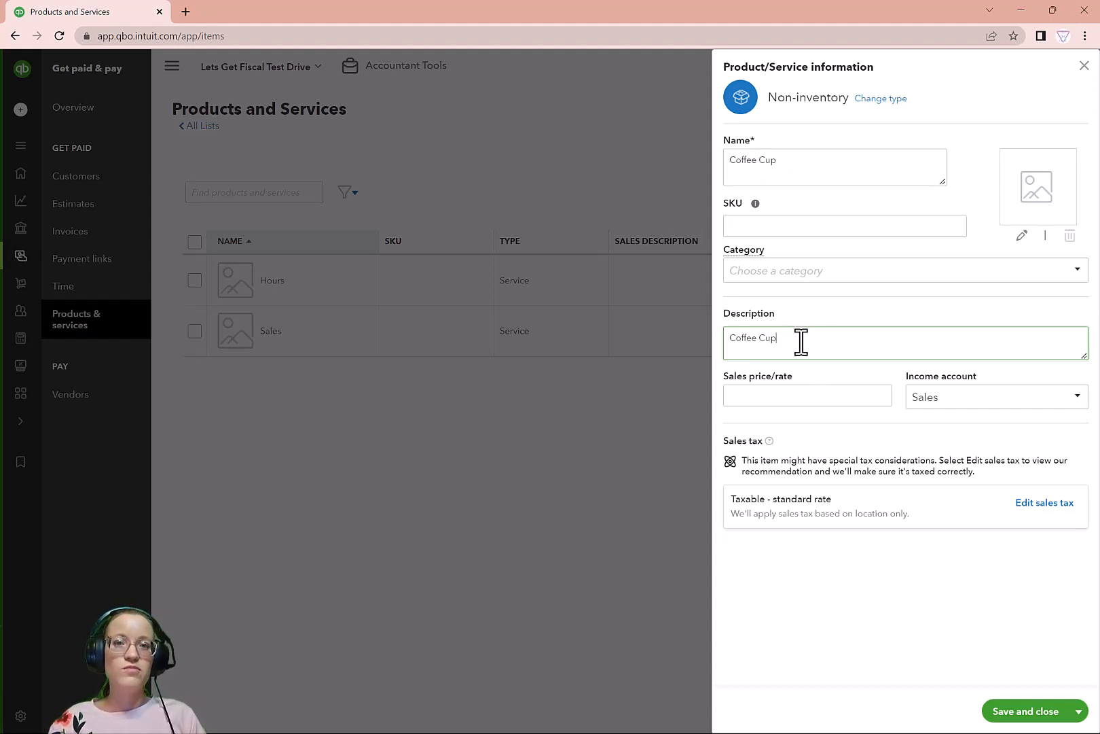
- Set the Coffee Cup's sales price to 15.99, keeping Sales as its income account, and save the item
{"action": "left_click", "coordinate": [814, 393]}
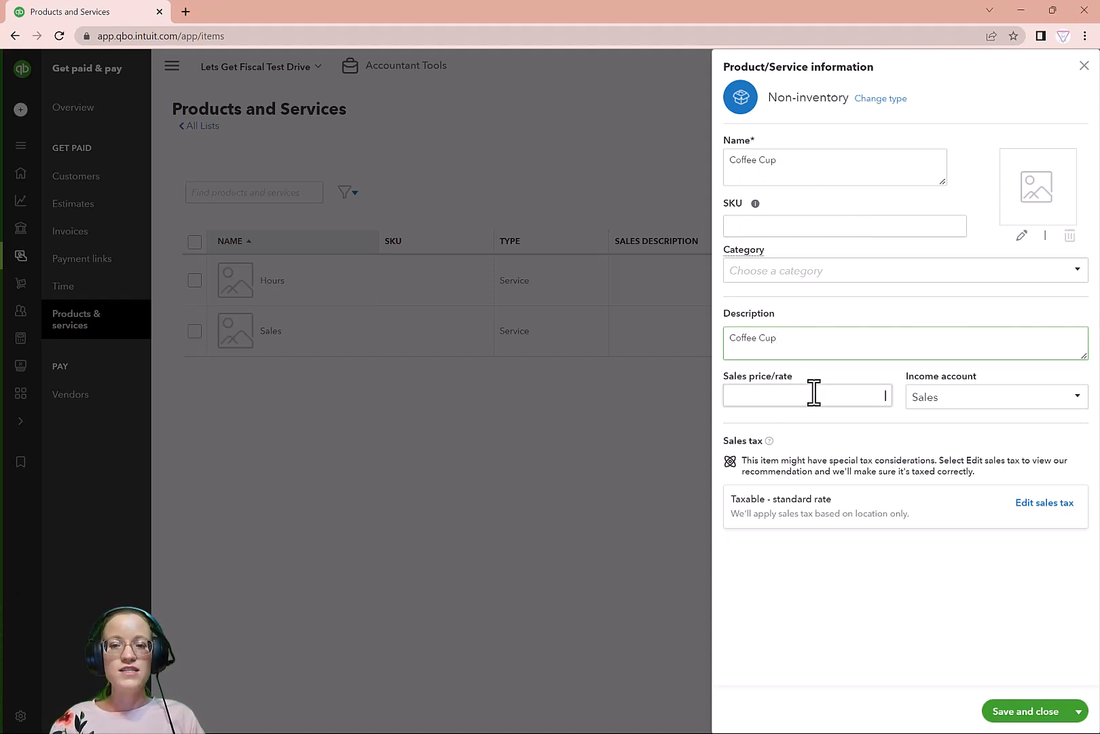
{"action": "type", "text": "15.99"}
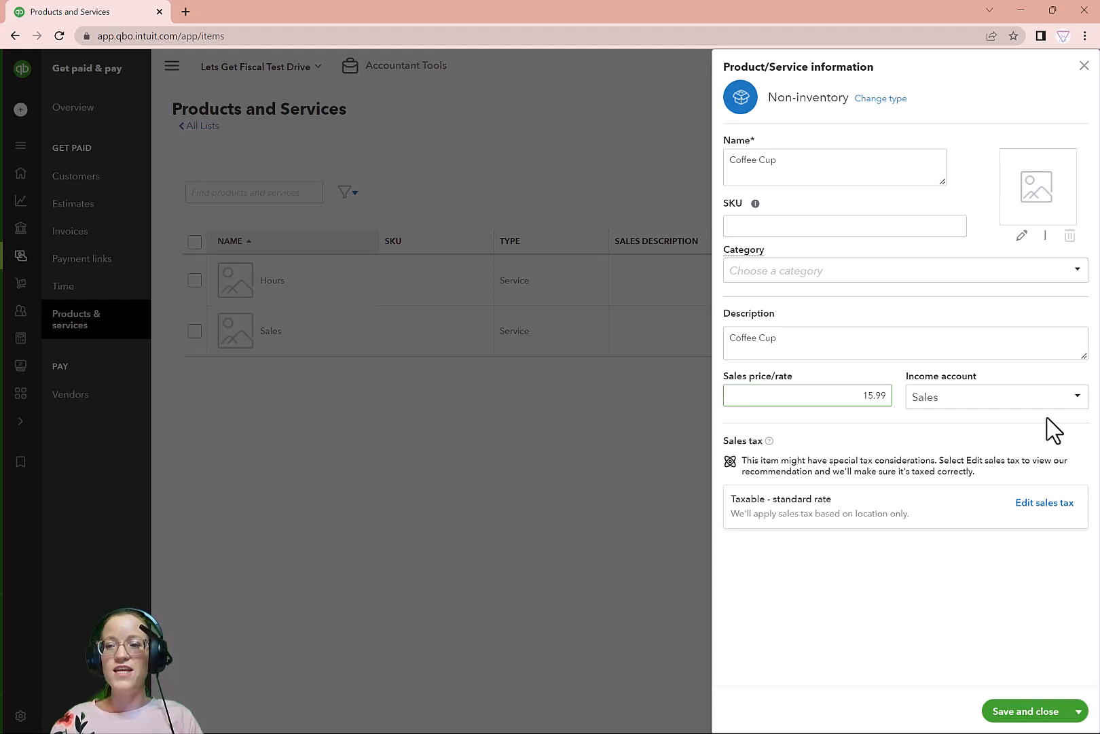
{"action": "left_click", "coordinate": [1079, 399]}
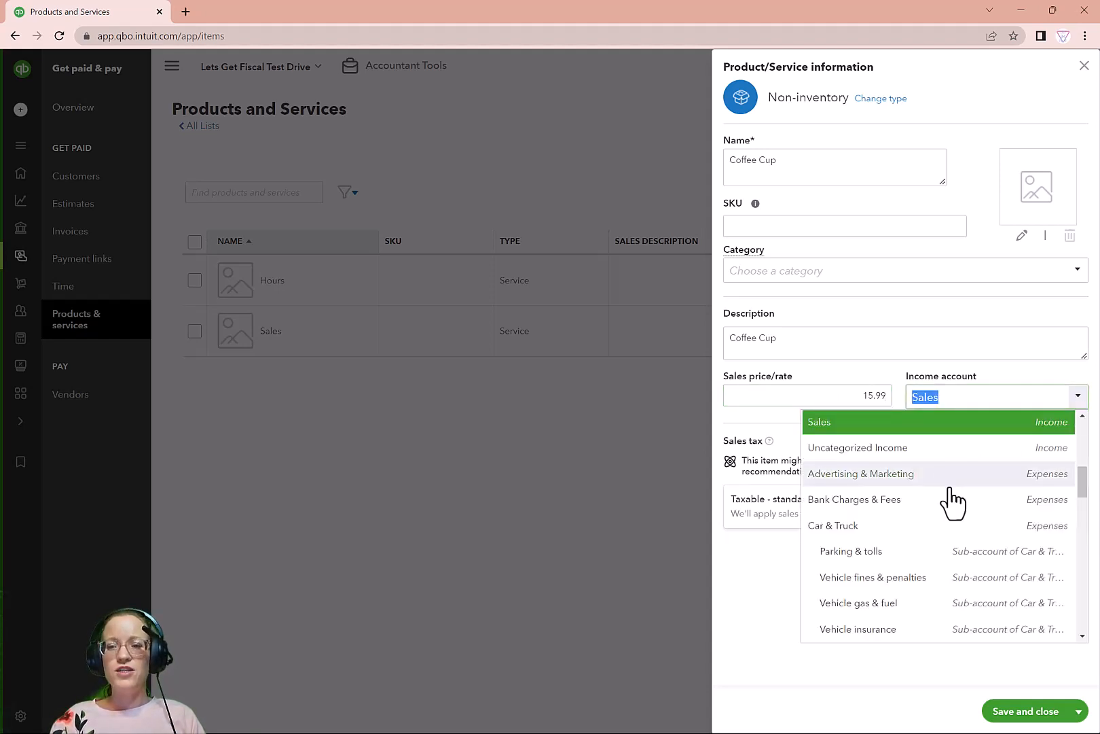
{"action": "scroll", "coordinate": [1013, 534], "scroll_direction": "up", "scroll_amount": 2}
{"action": "scroll", "coordinate": [937, 496], "scroll_direction": "down", "scroll_amount": 1}
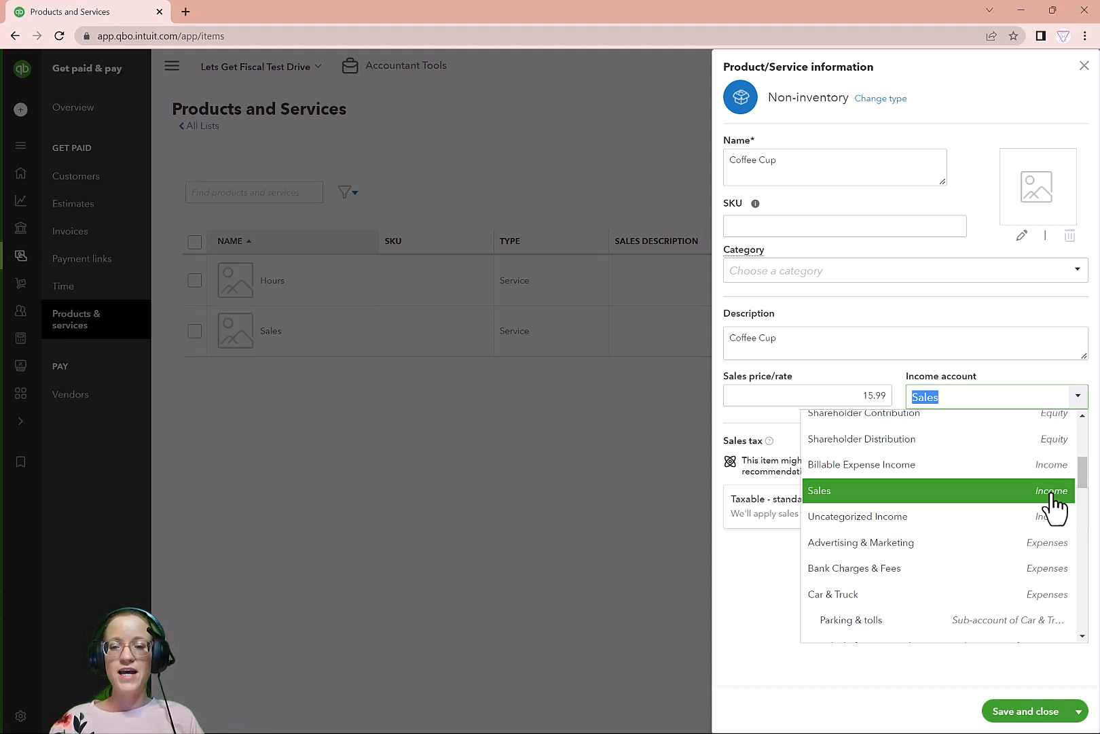
{"action": "left_click", "coordinate": [755, 544]}
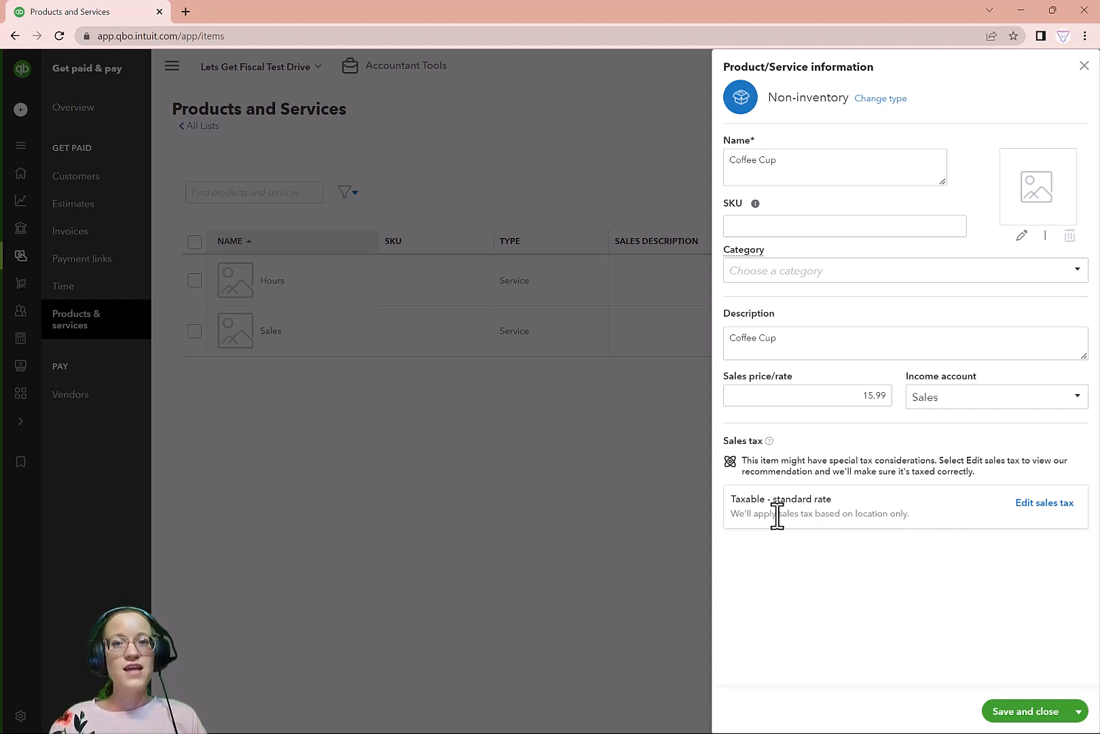
{"action": "left_click", "coordinate": [1046, 711]}
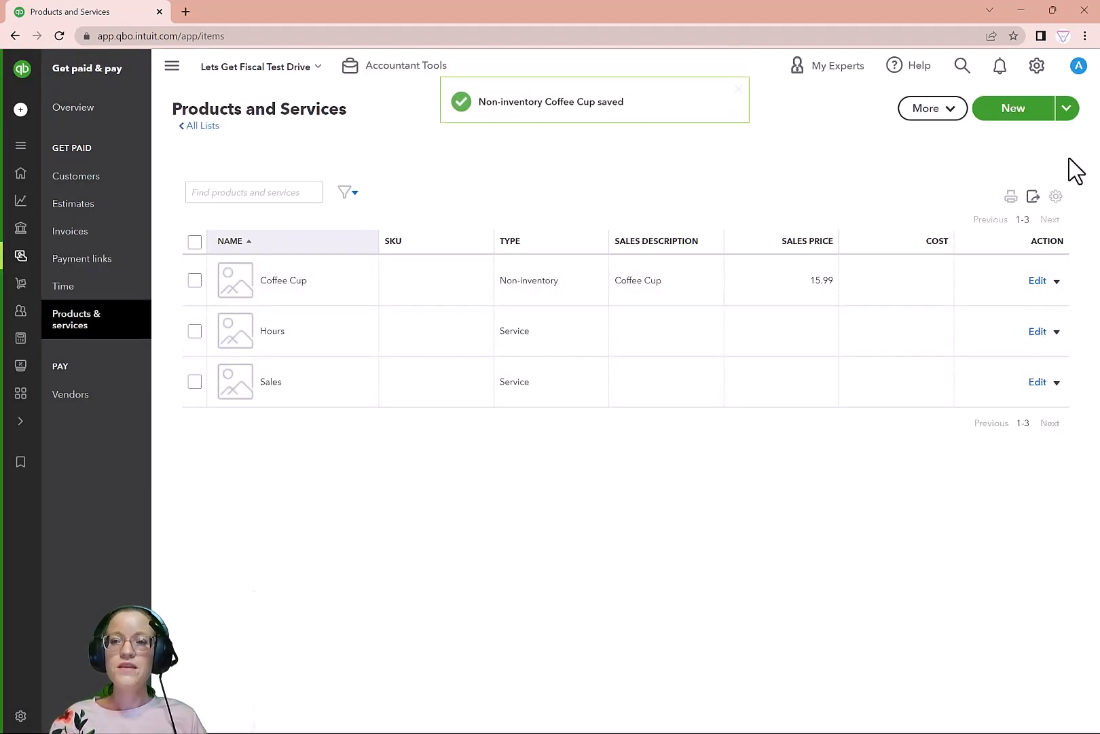
- Start a new service item named Consultation with the description One on One Consultation, leaving its sales price blank
{"action": "left_click", "coordinate": [1008, 111]}
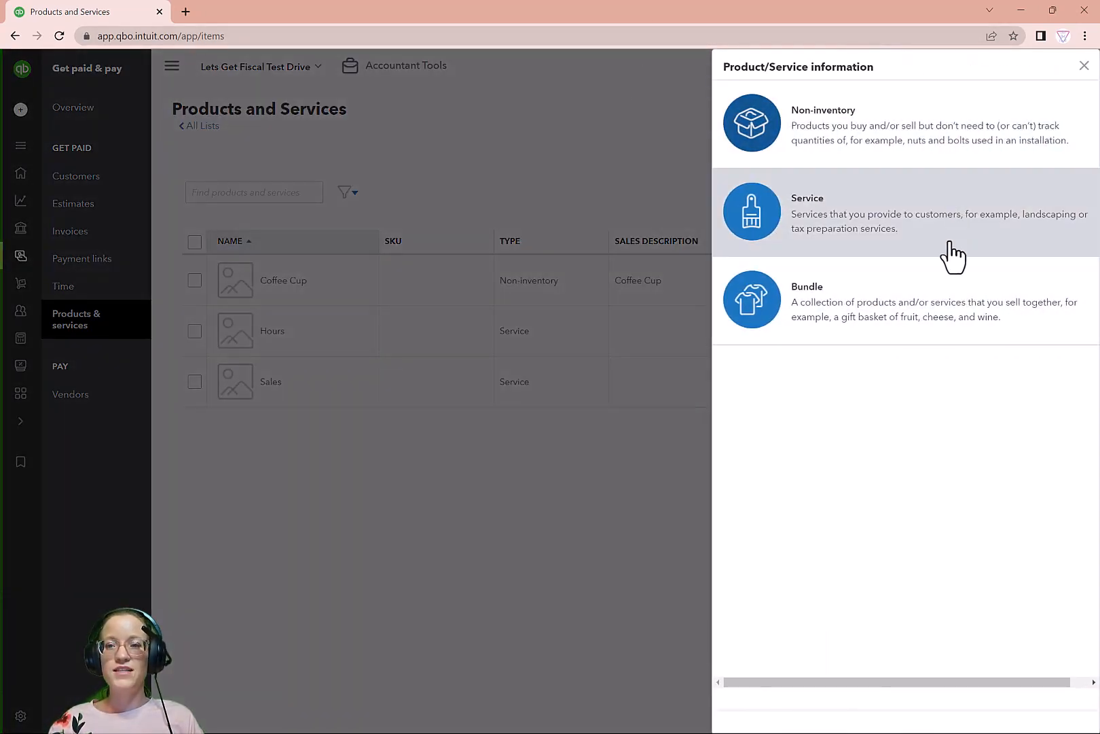
{"action": "left_click", "coordinate": [949, 242]}
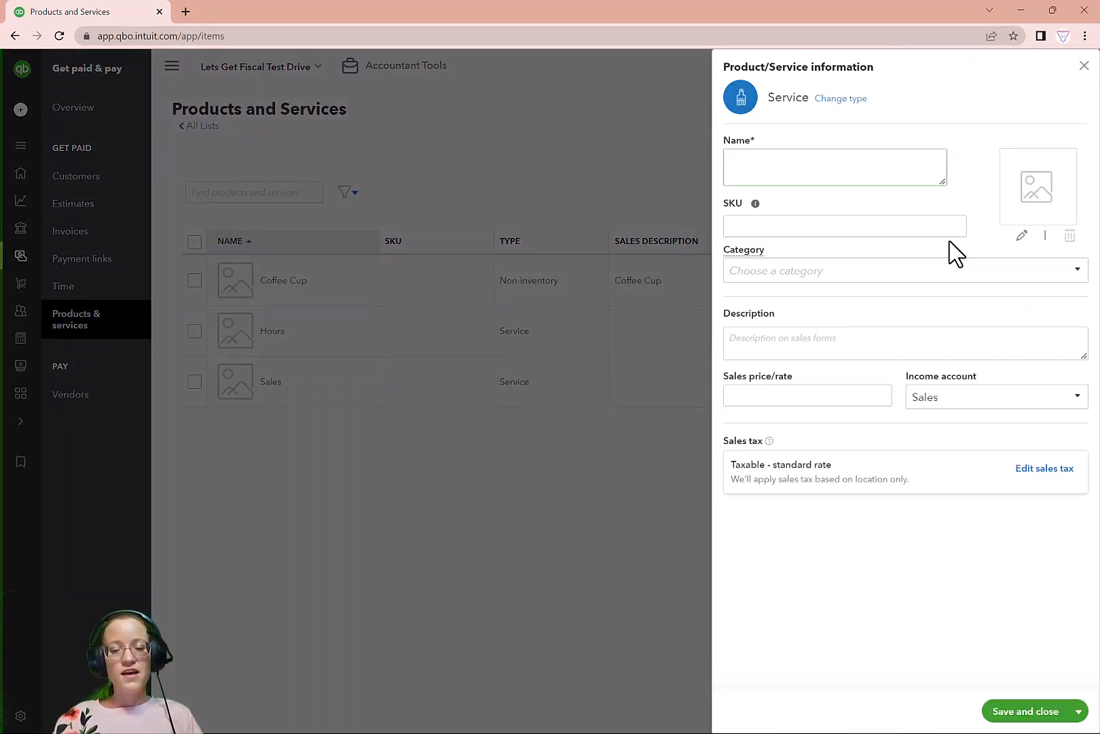
{"action": "type", "text": "Consultation"}
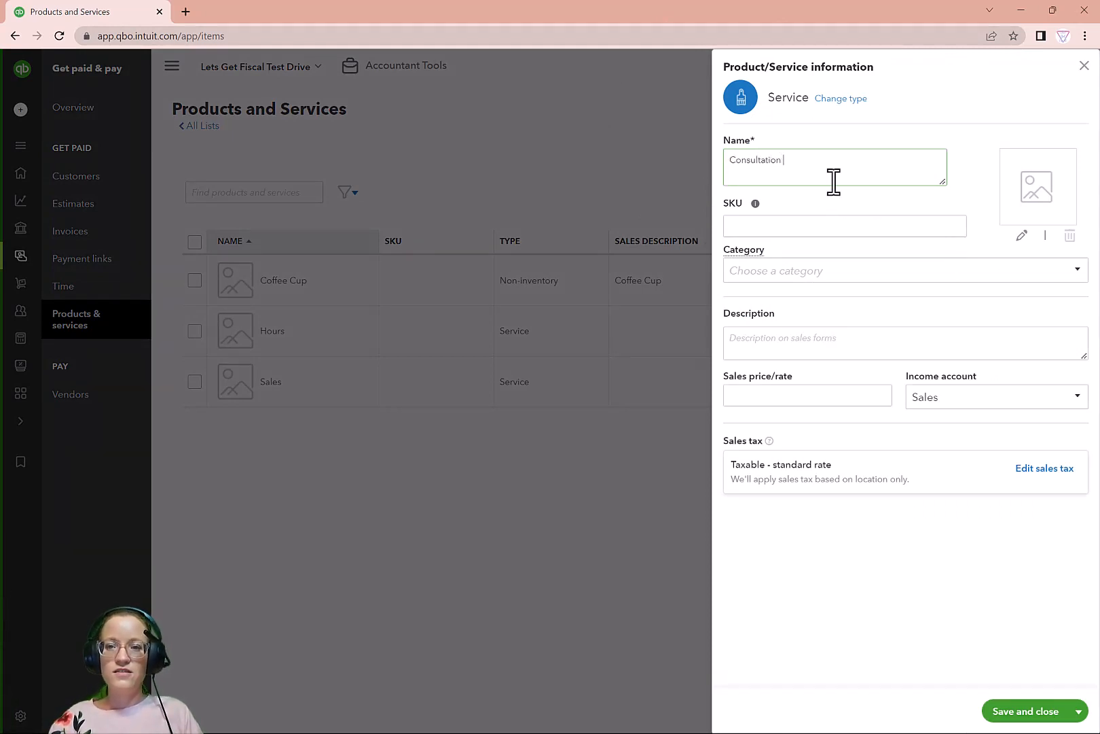
{"action": "left_click", "coordinate": [792, 336]}
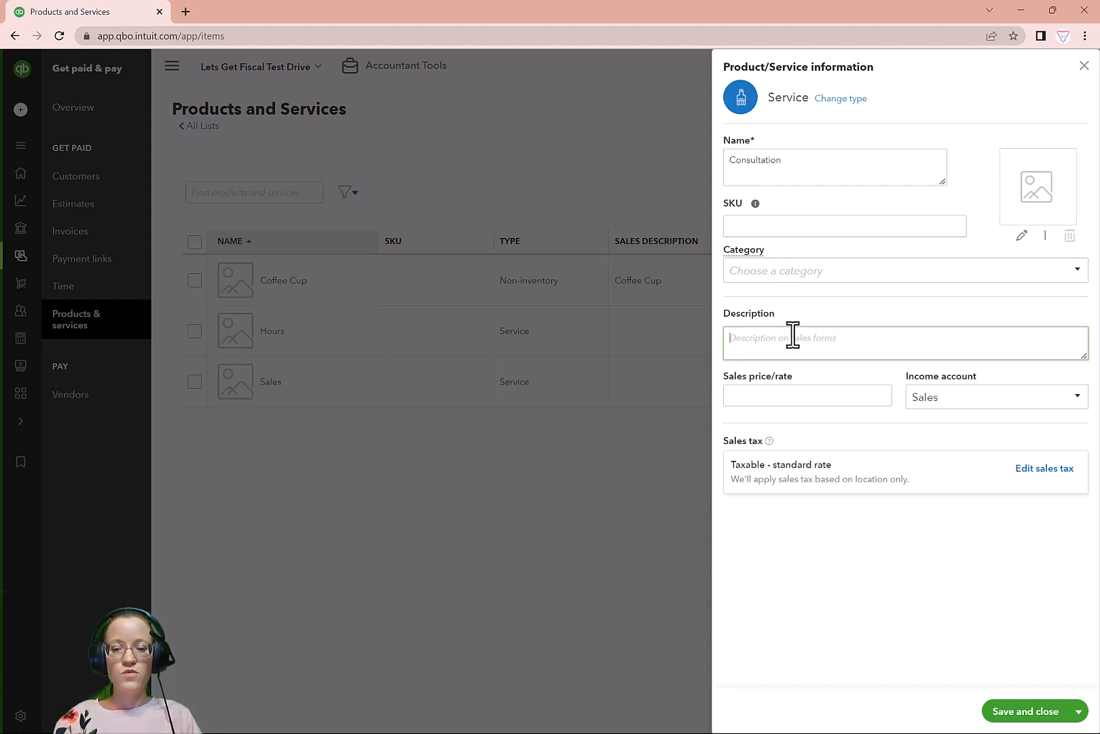
{"action": "type", "text": "One on On"}
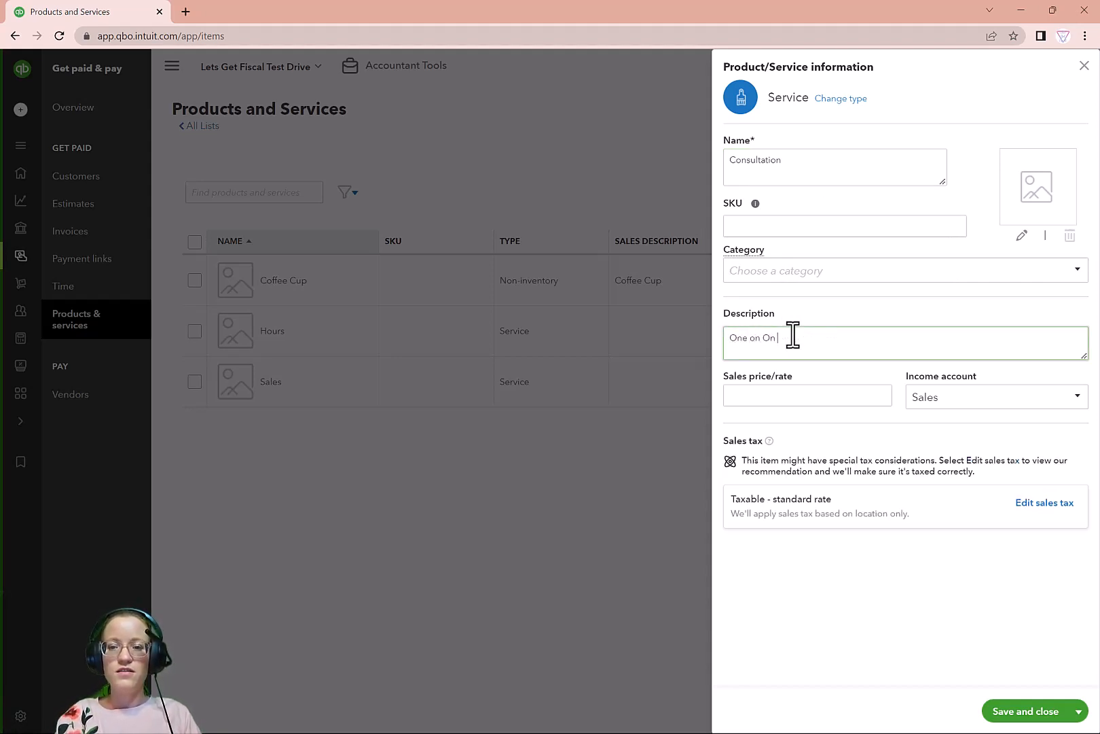
{"action": "type", "text": "  Consultation"}
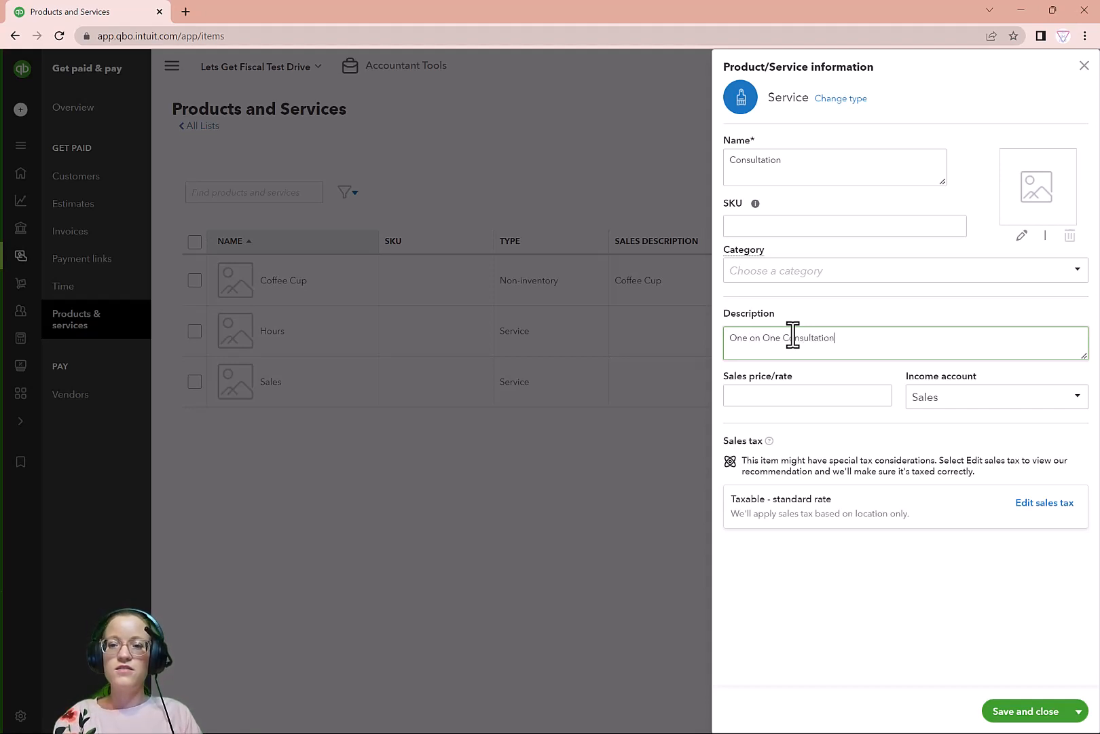
{"action": "left_click", "coordinate": [856, 394]}
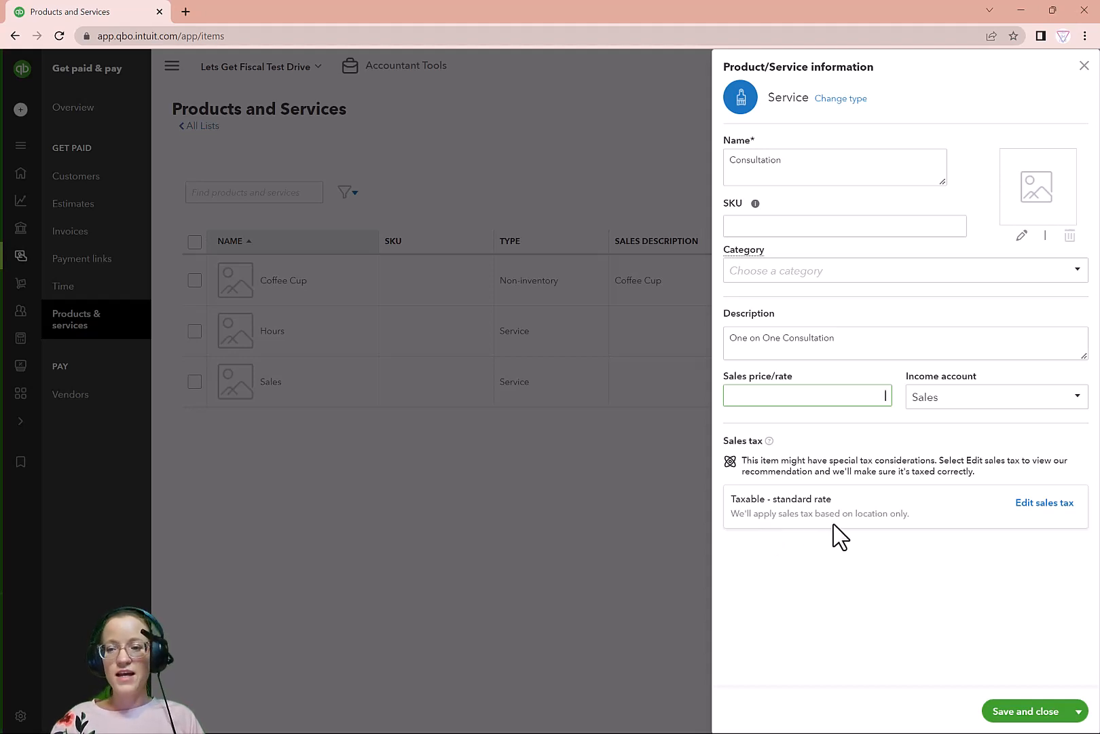
- Change the Consultation service's sales tax setting to Nontaxable and save the item
{"action": "left_click", "coordinate": [1051, 503]}
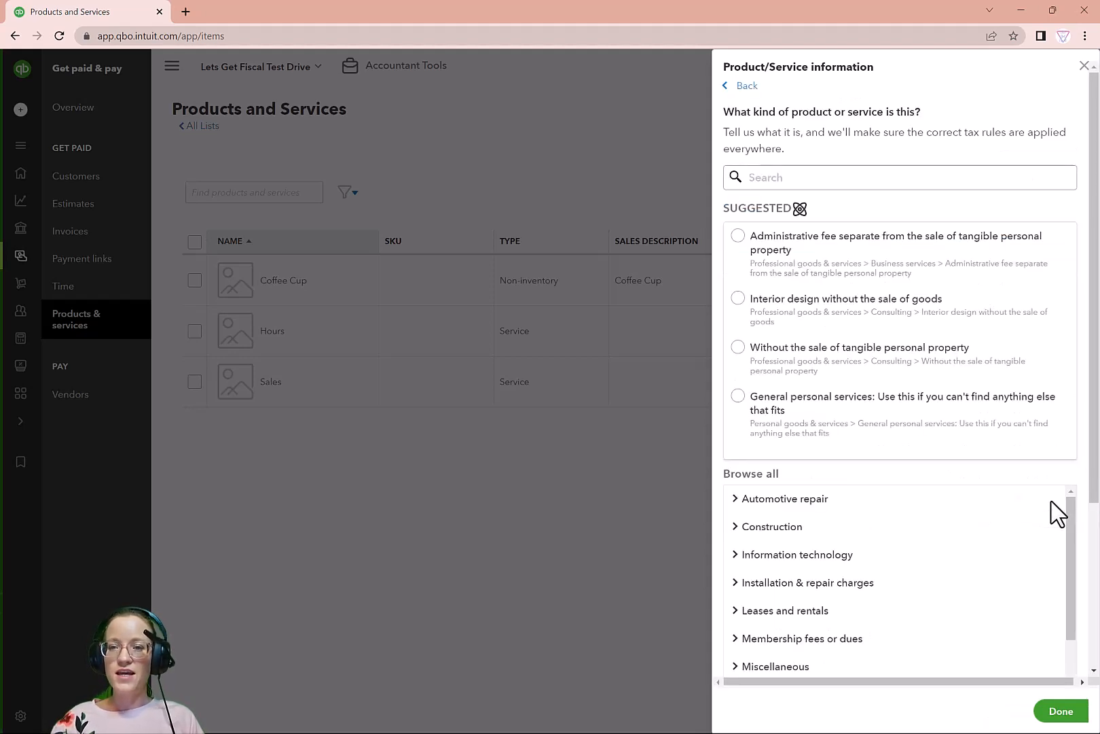
{"action": "scroll", "coordinate": [903, 305], "scroll_direction": "down", "scroll_amount": 1}
{"action": "scroll", "coordinate": [781, 180], "scroll_direction": "up", "scroll_amount": 1}
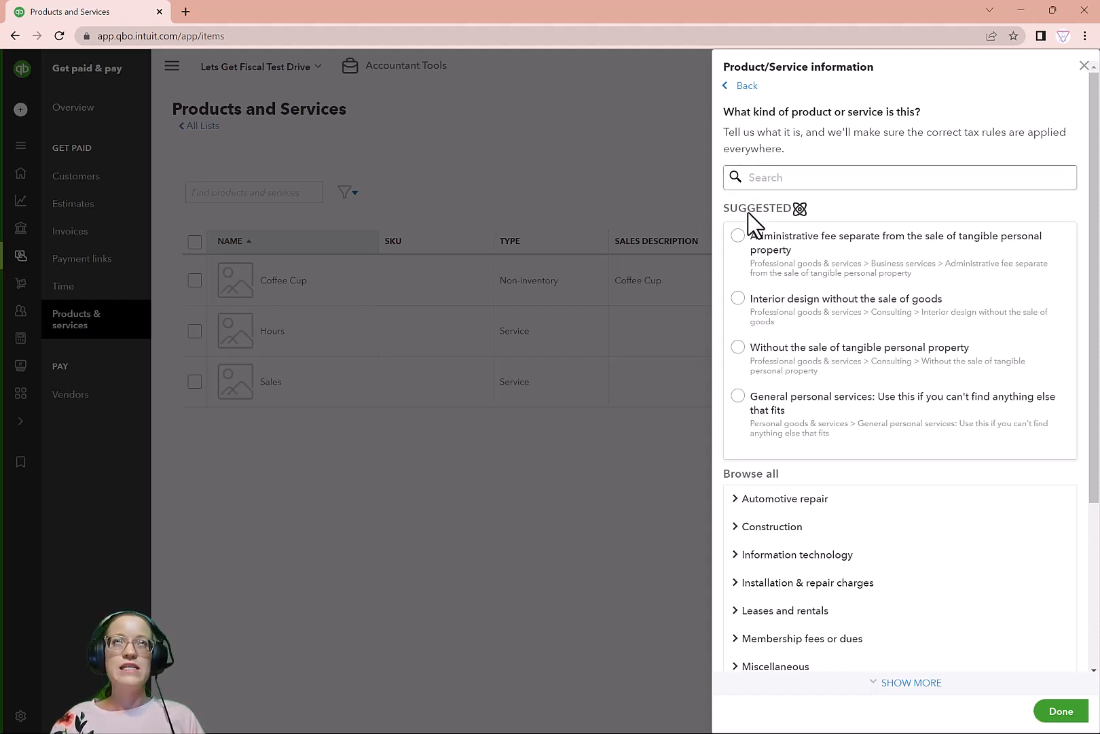
{"action": "scroll", "coordinate": [1002, 300], "scroll_direction": "down", "scroll_amount": 5}
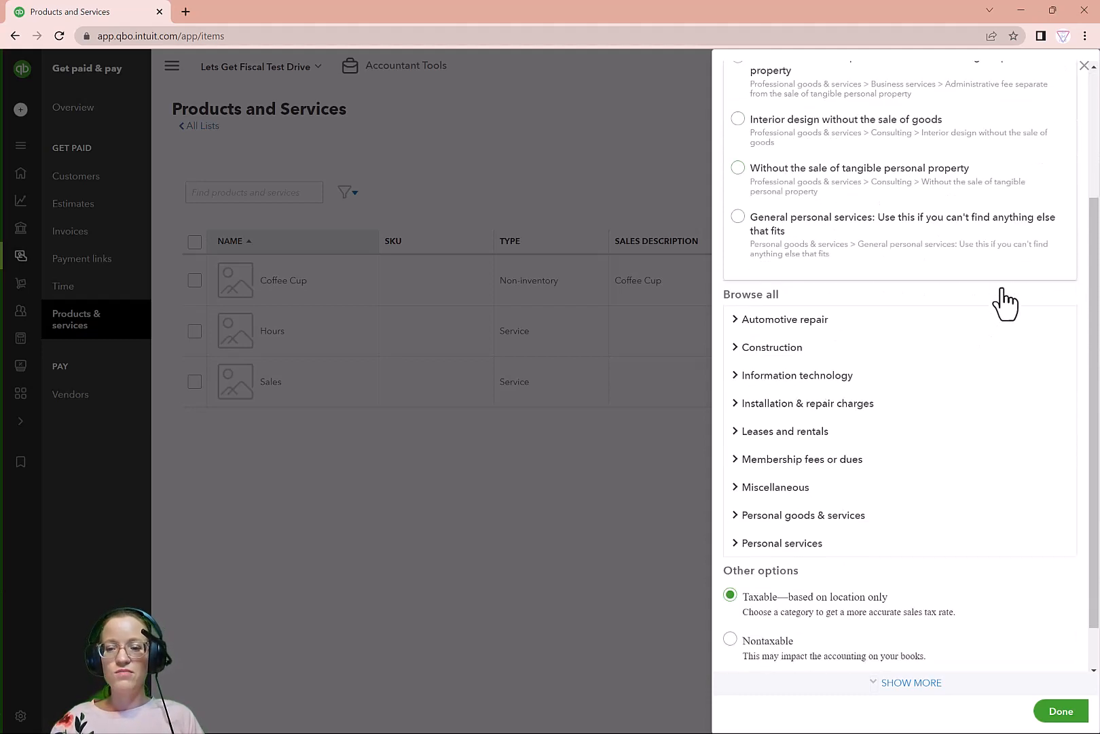
{"action": "left_click", "coordinate": [730, 586]}
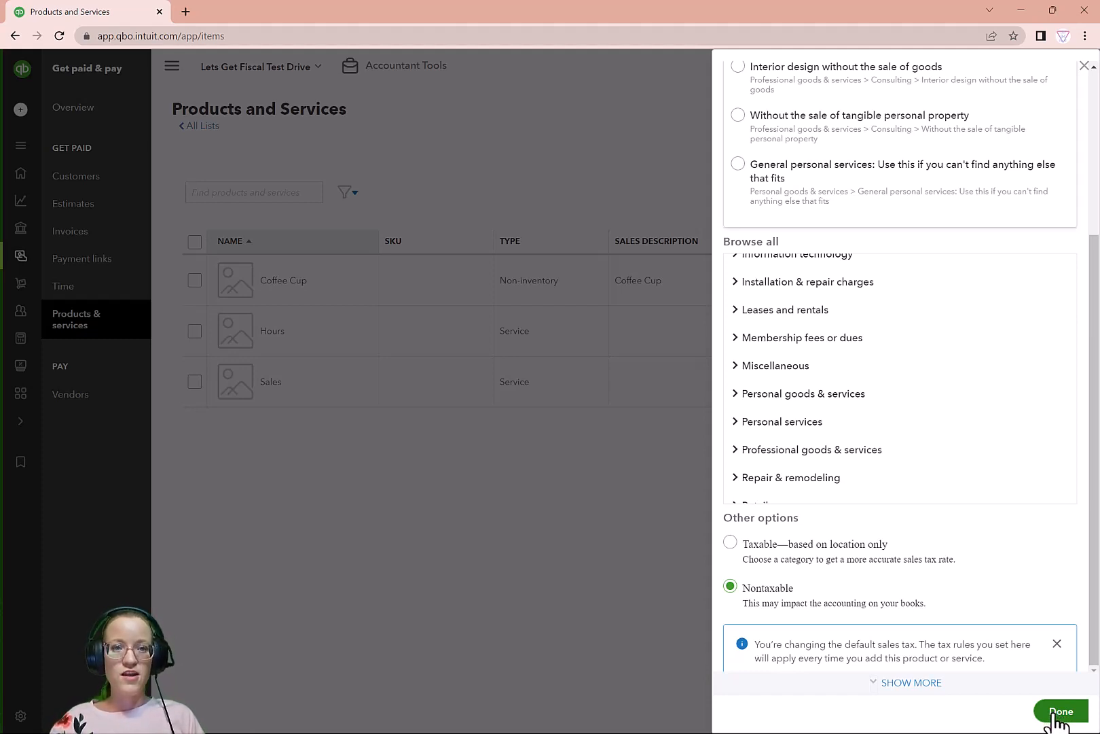
{"action": "left_click", "coordinate": [1060, 711]}
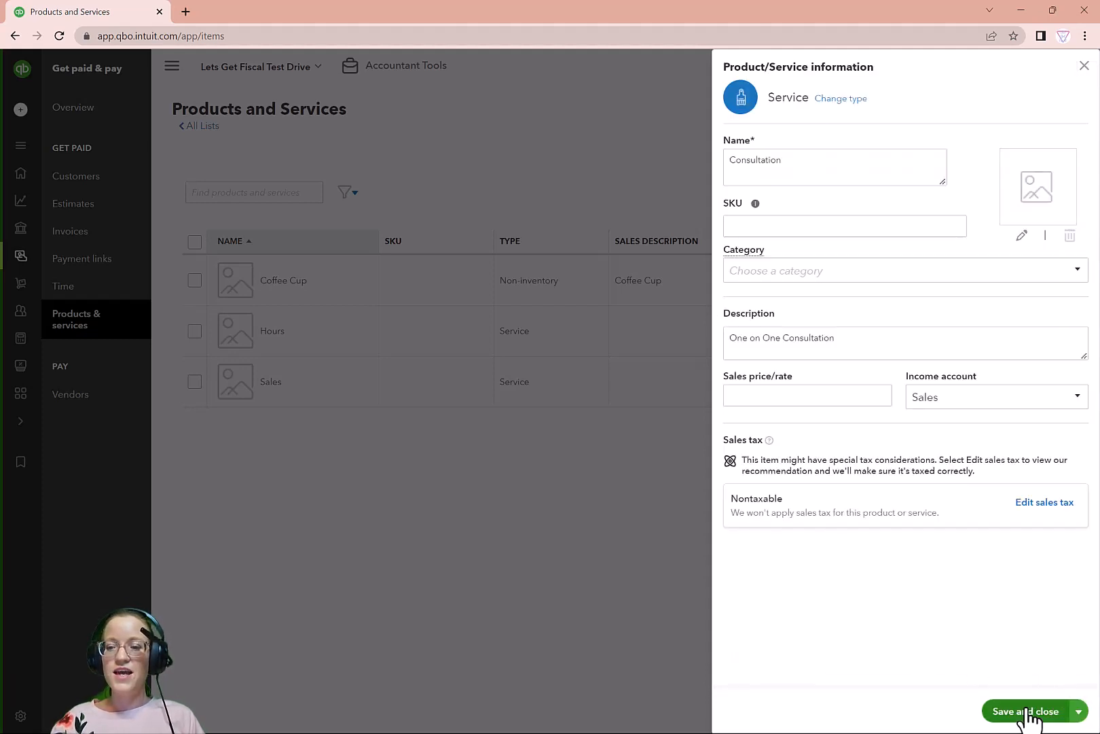
{"action": "left_click", "coordinate": [1029, 713]}
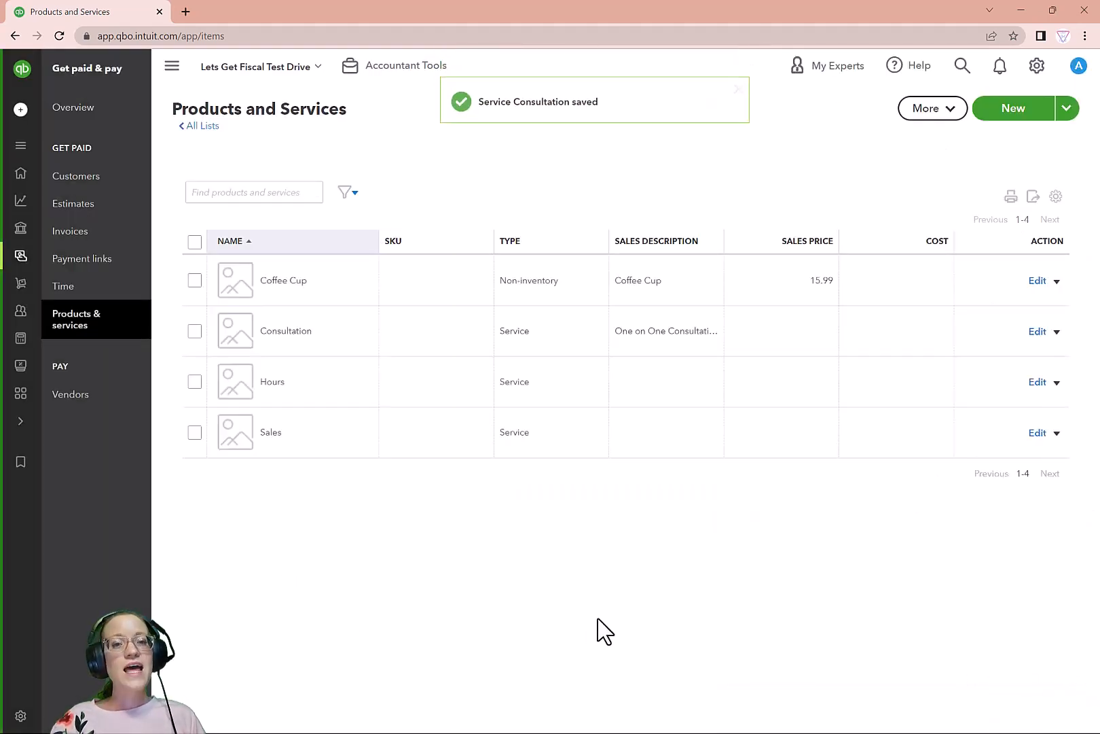